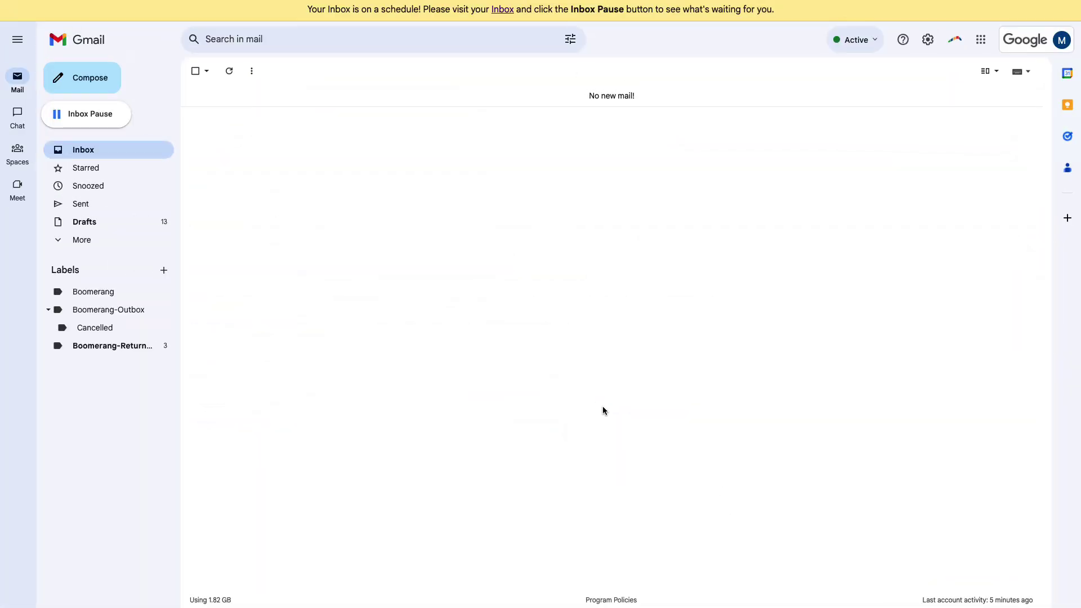
# Open the Inbox Pause by Boomerang dialog from the button under Compose.
pyautogui.click(89, 115)
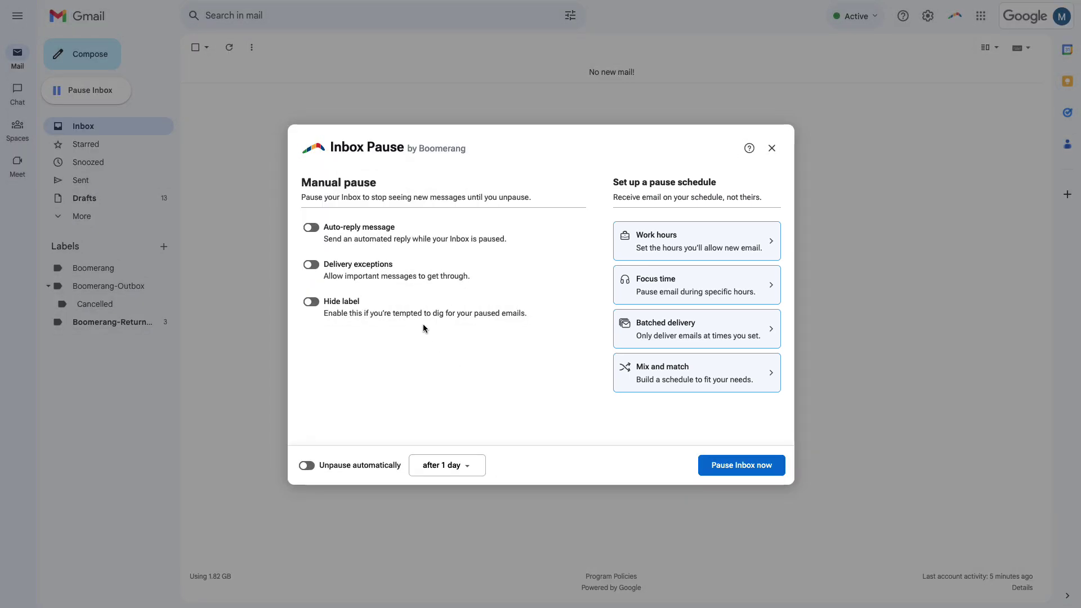
# Switch auto-reply on to preview its subject and message fields, then switch it back off.
pyautogui.click(315, 229)
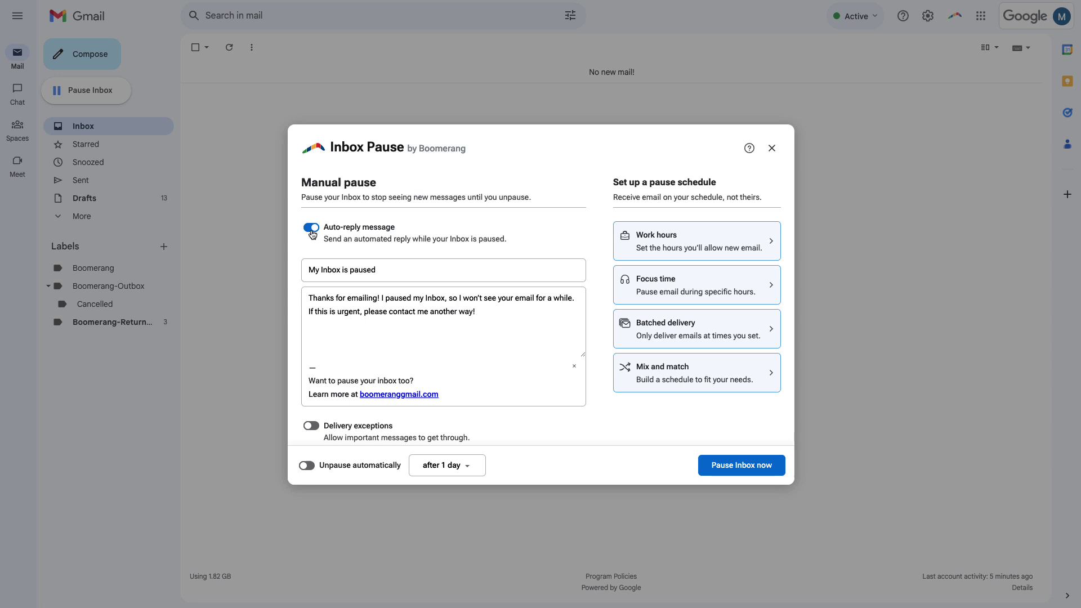
pyautogui.scroll(-2, 486, 314)
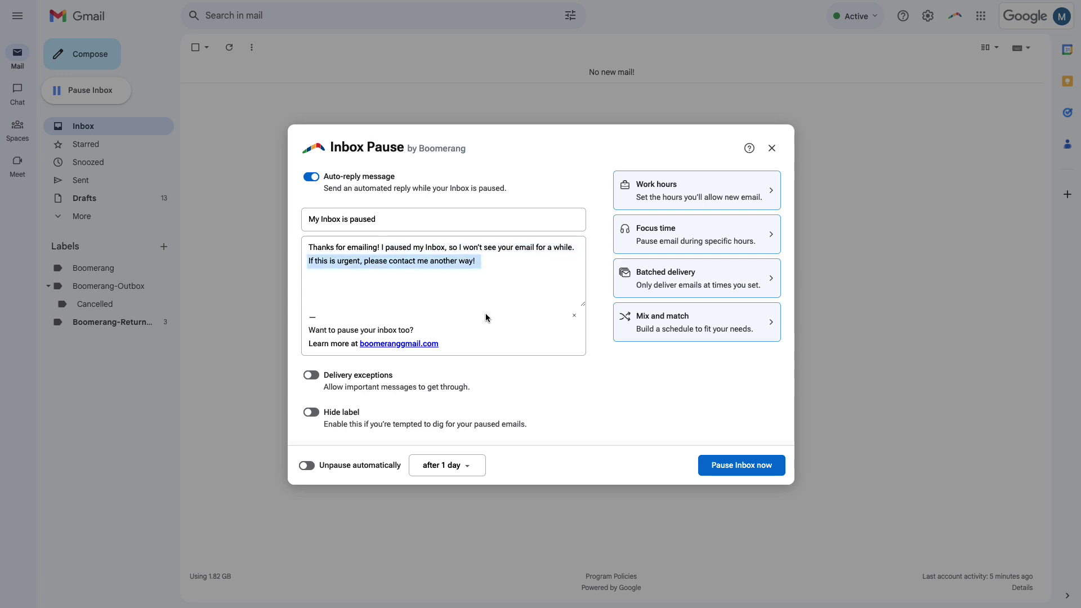
pyautogui.click(311, 176)
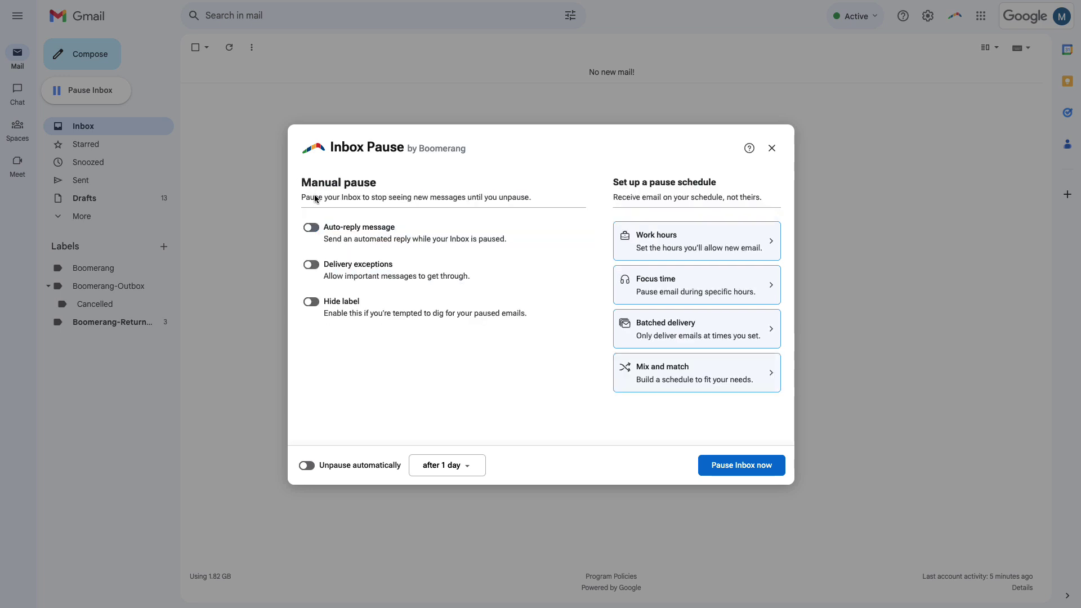
# Turn on delivery exceptions and replace the sample sender with an allowed sender's e-mail address.
pyautogui.click(311, 265)
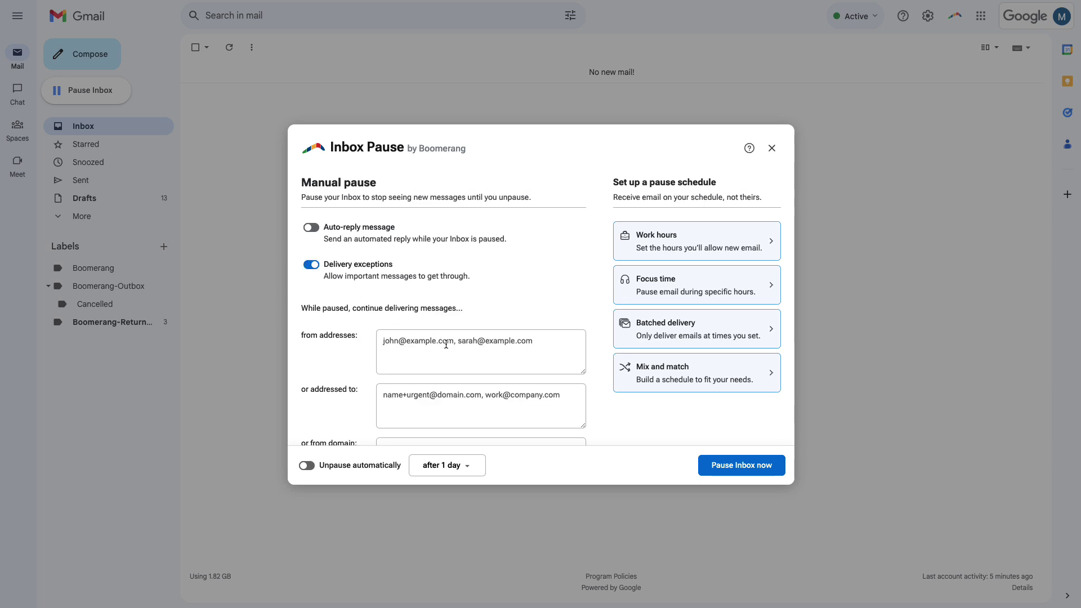
pyautogui.scroll(-3, 446, 344)
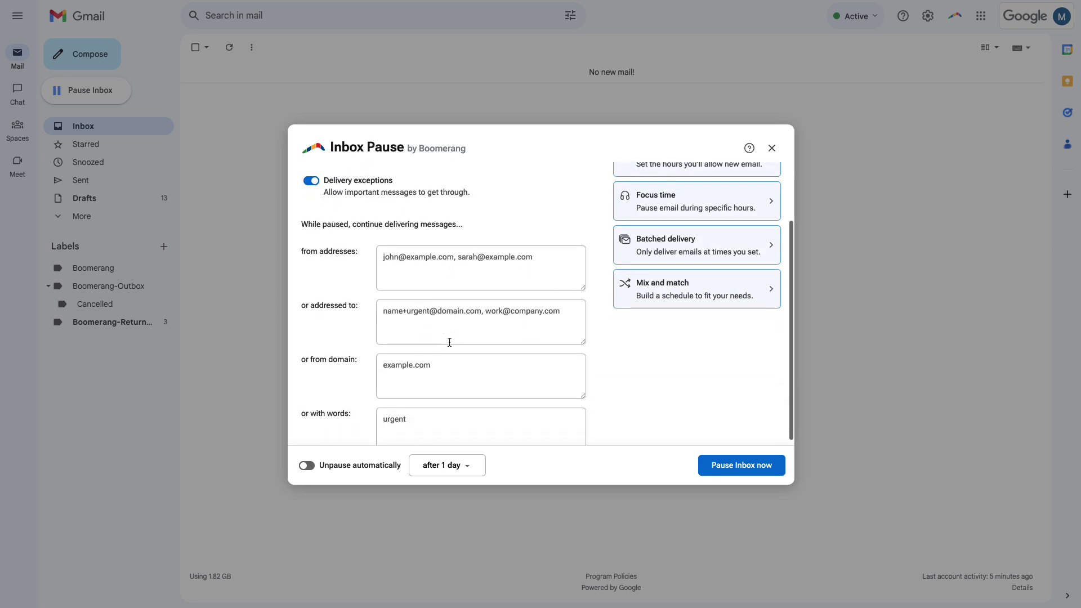
pyautogui.scroll(-2, 449, 343)
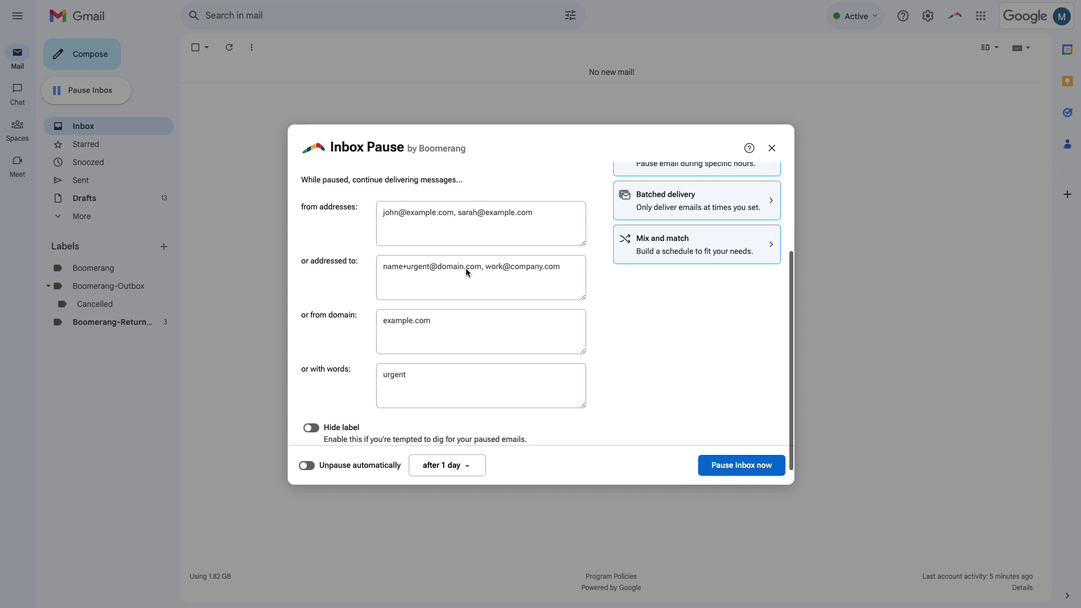
pyautogui.click(451, 235)
pyautogui.hotkey('ctrl', 'a')
pyautogui.write('boss@mycompany.com')
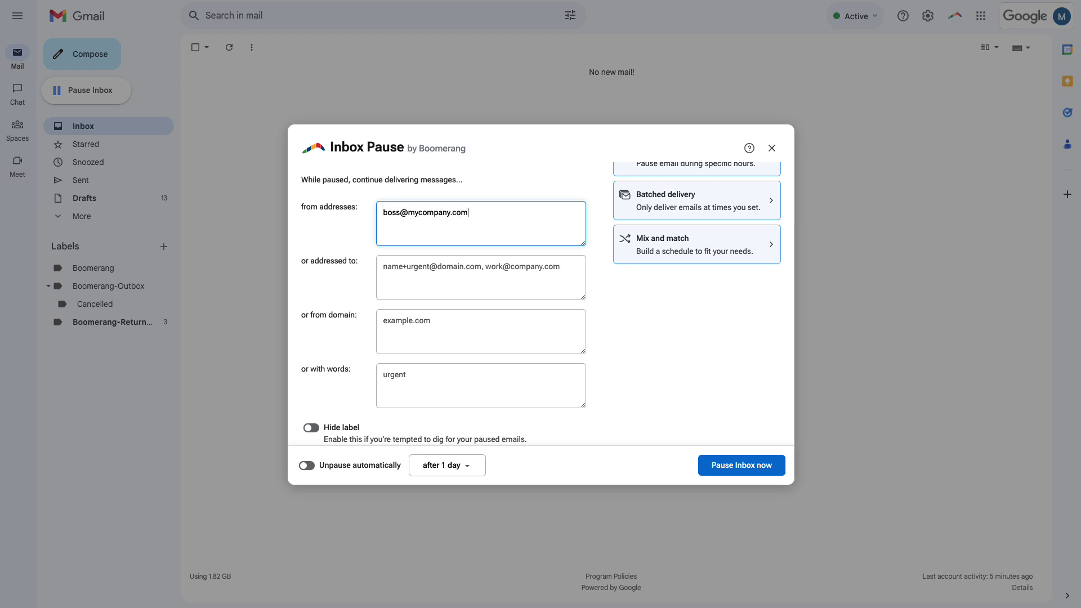
# Also let through mail addressed to a recipient alias, from clientdomain.com, or containing 'Attn:'.
pyautogui.click(441, 271)
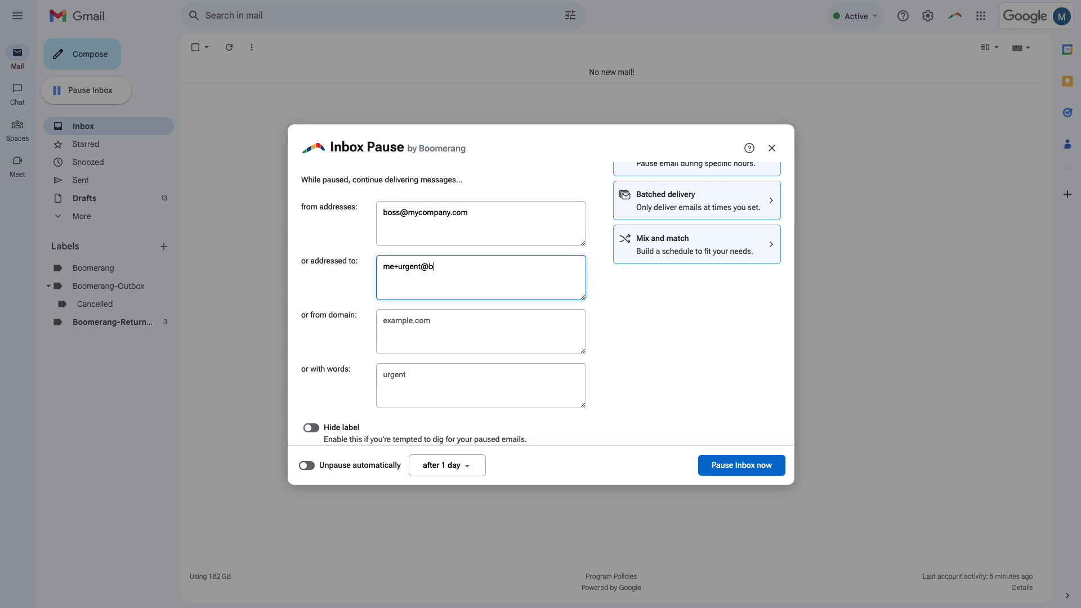
pyautogui.press('Tab')
pyautogui.write('clientdomain.com')
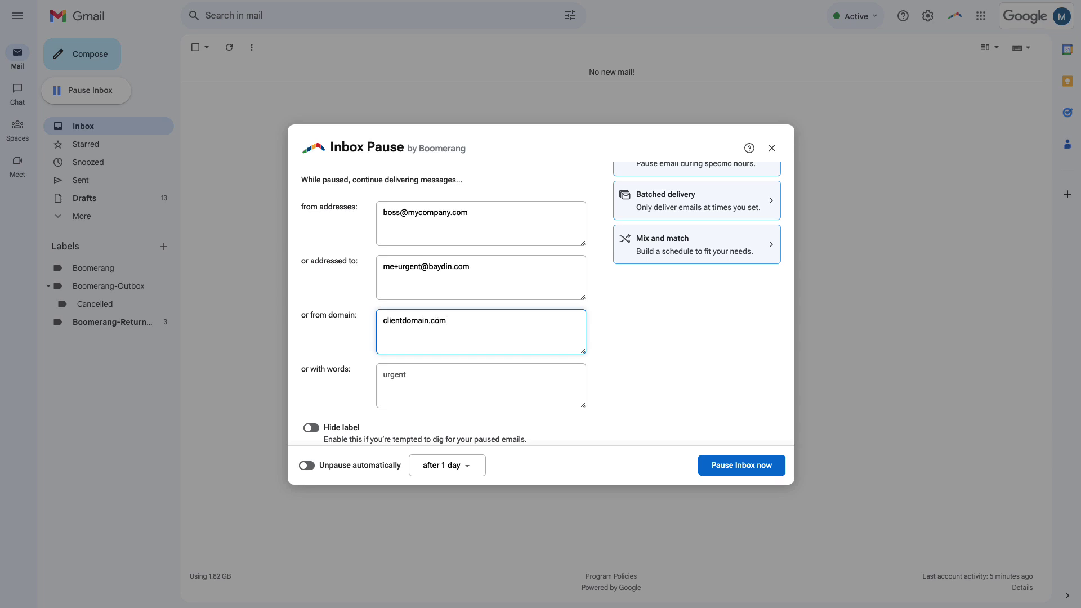
pyautogui.click(415, 374)
pyautogui.write('Attn:')
pyautogui.scroll(-1, 415, 375)
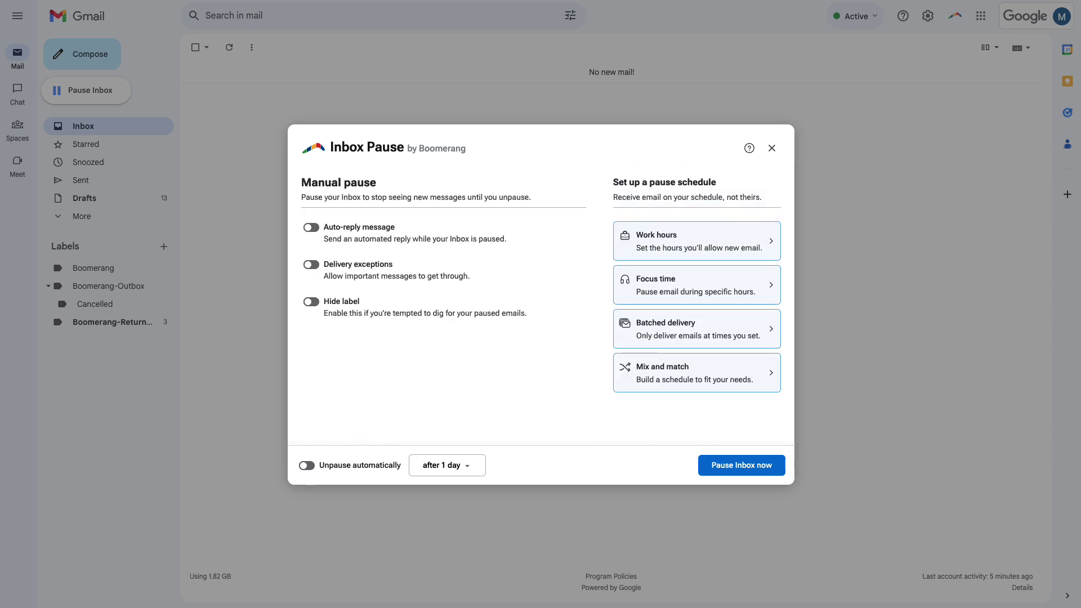
# Check the 'after 1 day' unpause option, leave automatic unpausing off, and pause the inbox now.
pyautogui.click(457, 471)
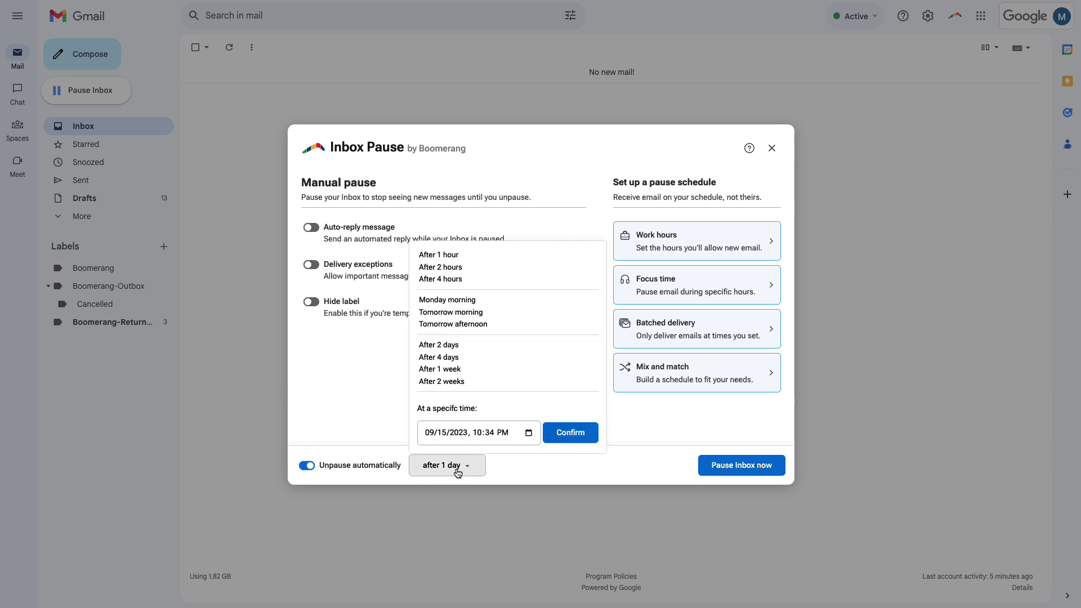
pyautogui.click(457, 471)
pyautogui.click(307, 465)
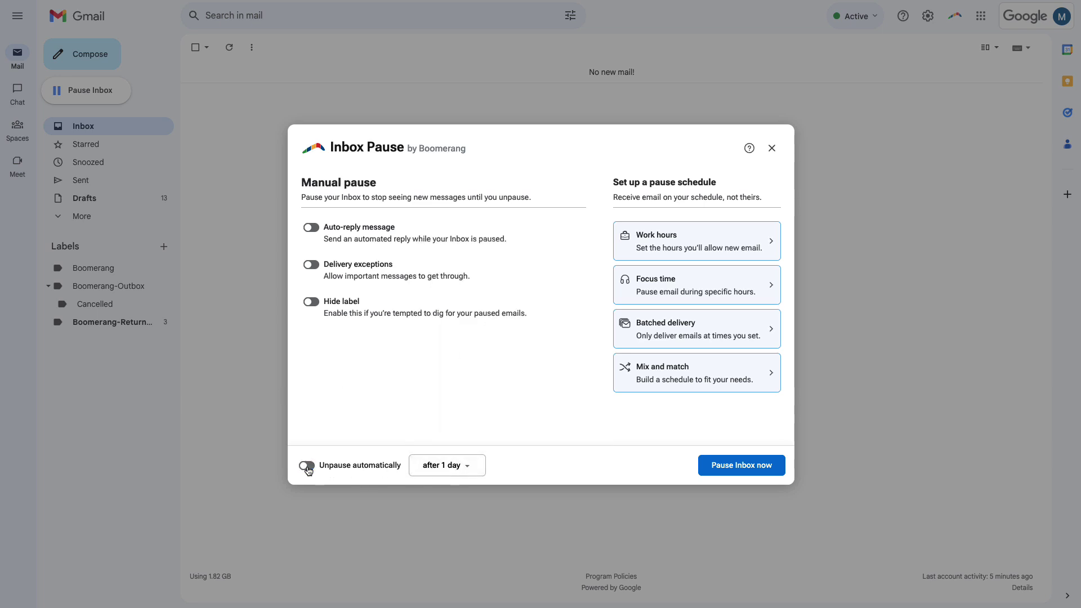
pyautogui.click(771, 472)
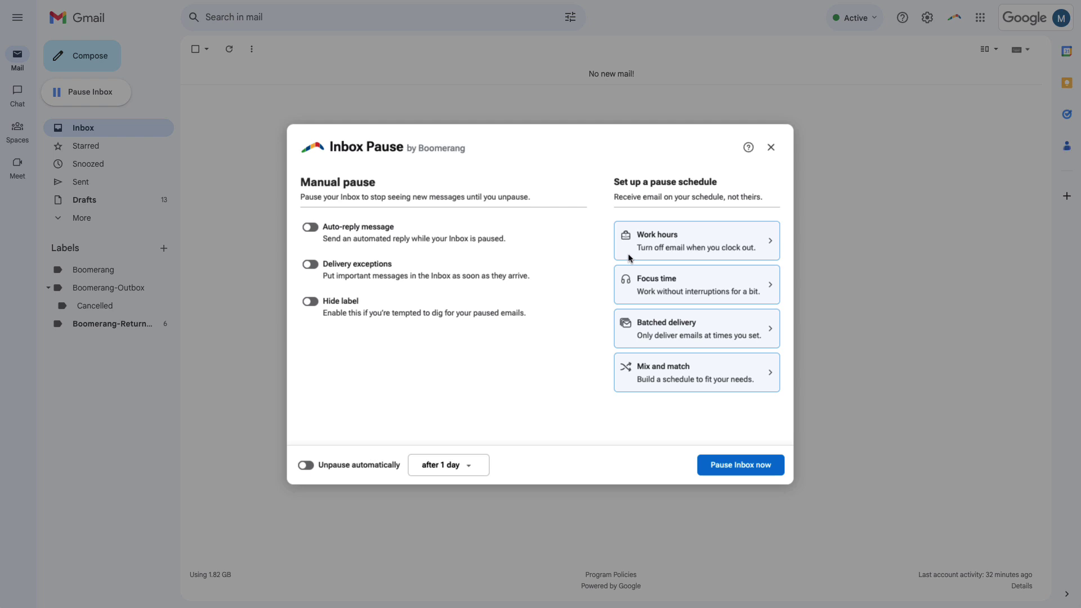
pyautogui.moveTo(657, 251)
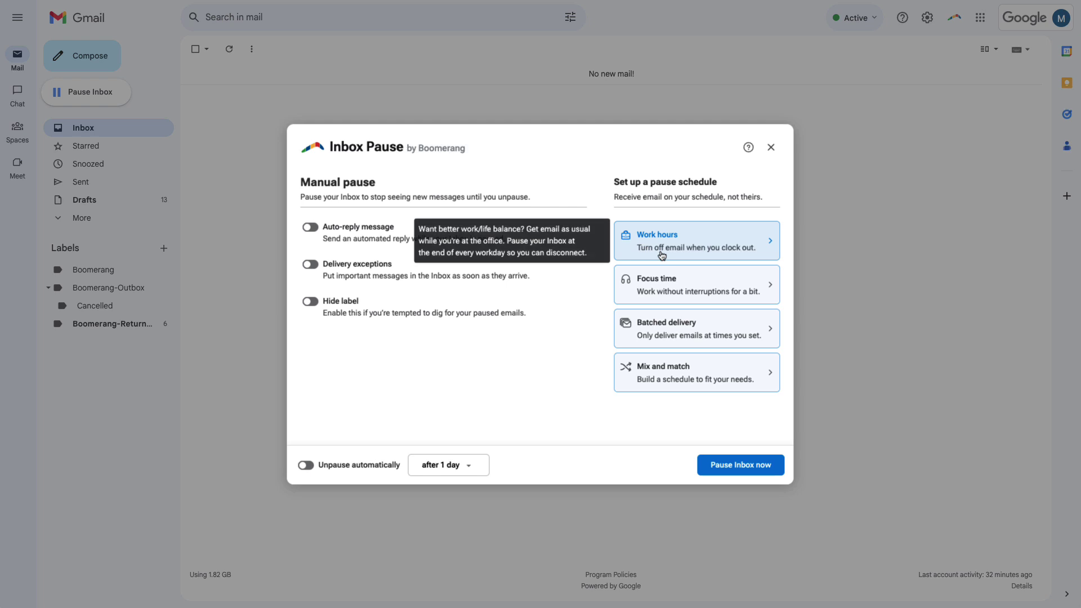
pyautogui.click(661, 255)
pyautogui.scroll(-5, 591, 296)
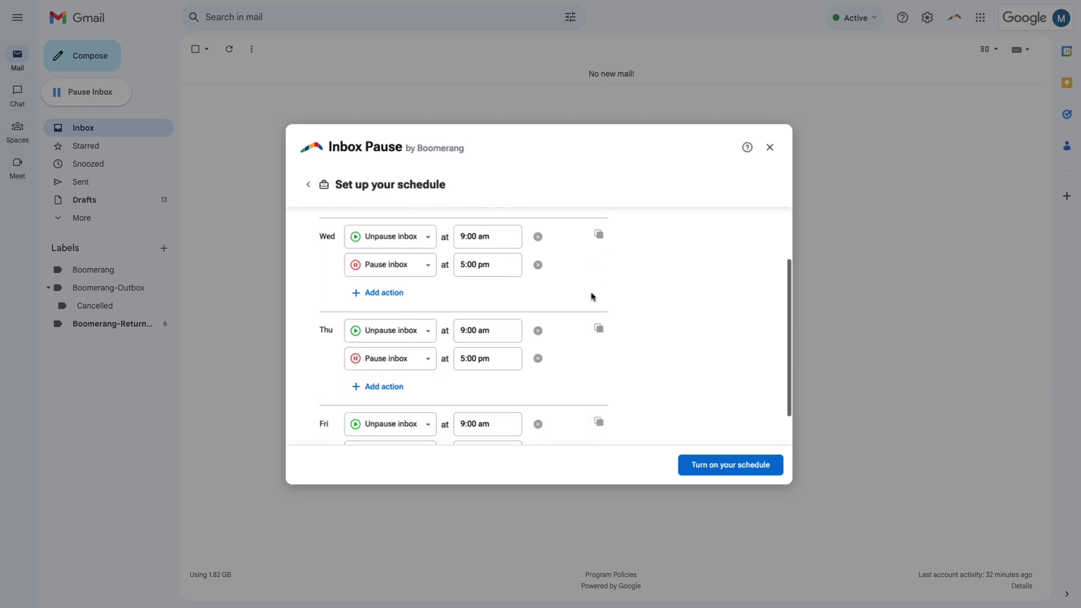
pyautogui.scroll(-2, 593, 298)
pyautogui.scroll(6, 591, 295)
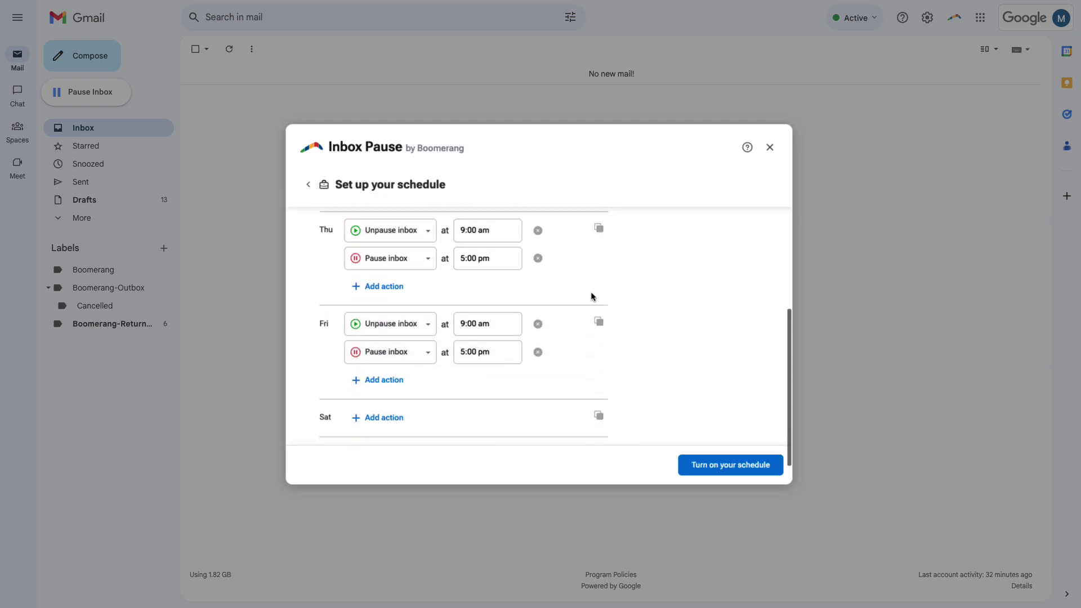
pyautogui.click(310, 184)
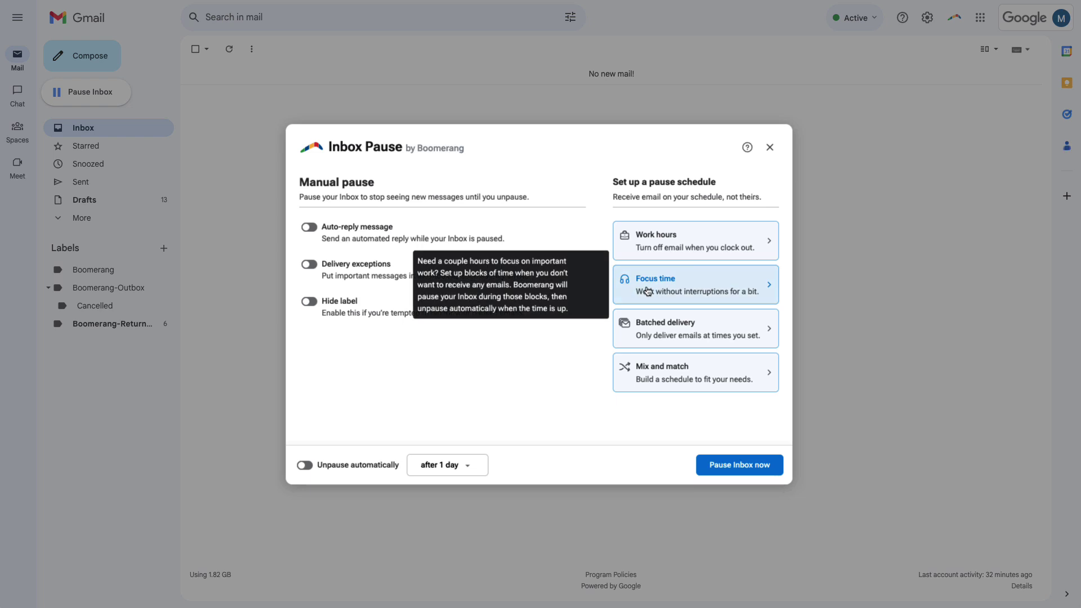
pyautogui.click(648, 291)
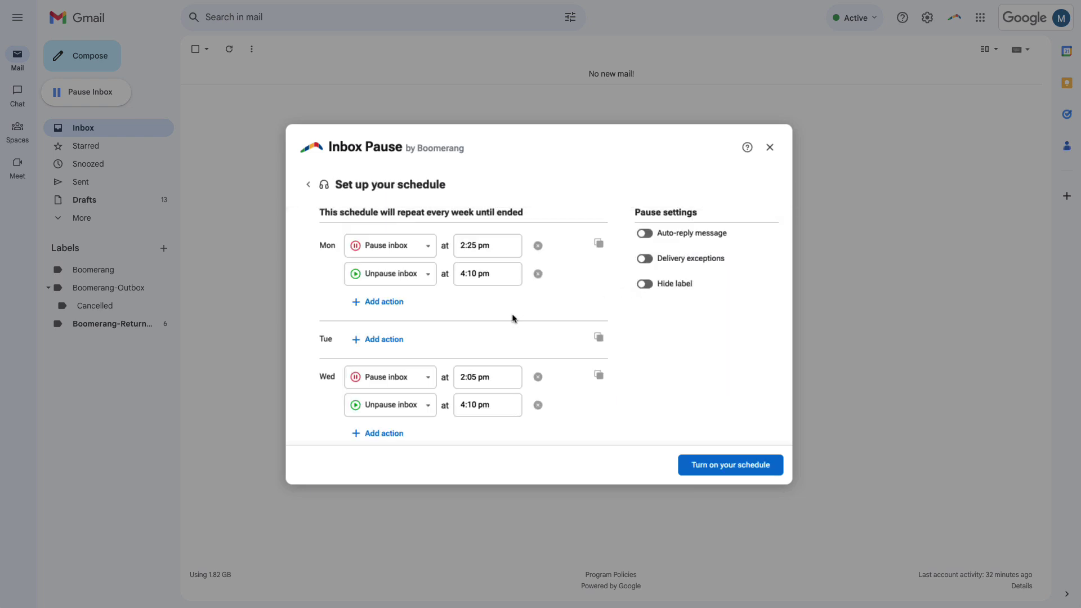
pyautogui.scroll(-1, 501, 330)
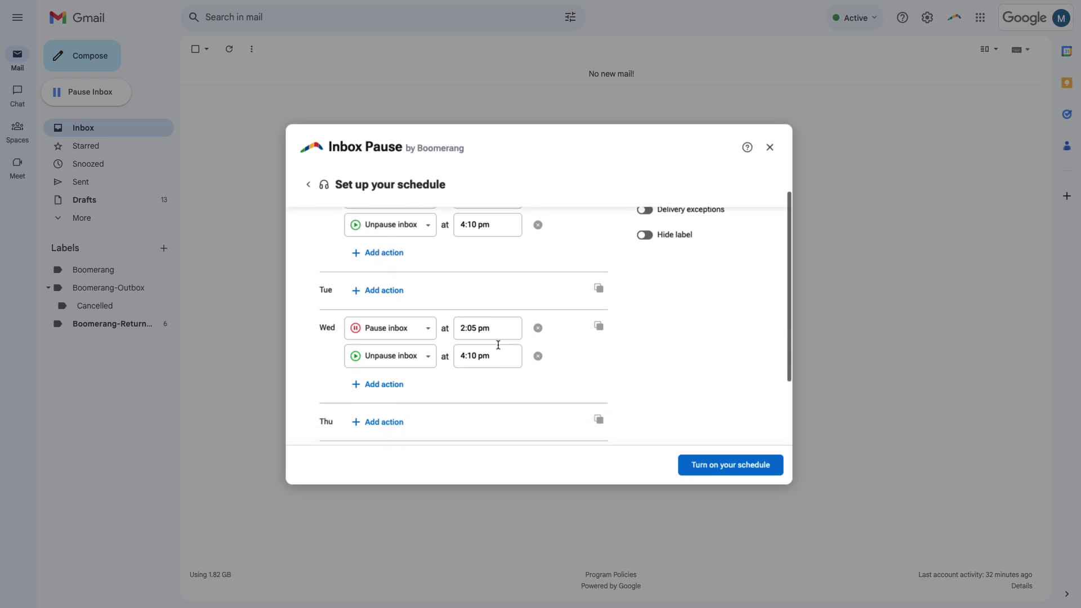
pyautogui.scroll(-1, 562, 367)
pyautogui.scroll(-3, 563, 366)
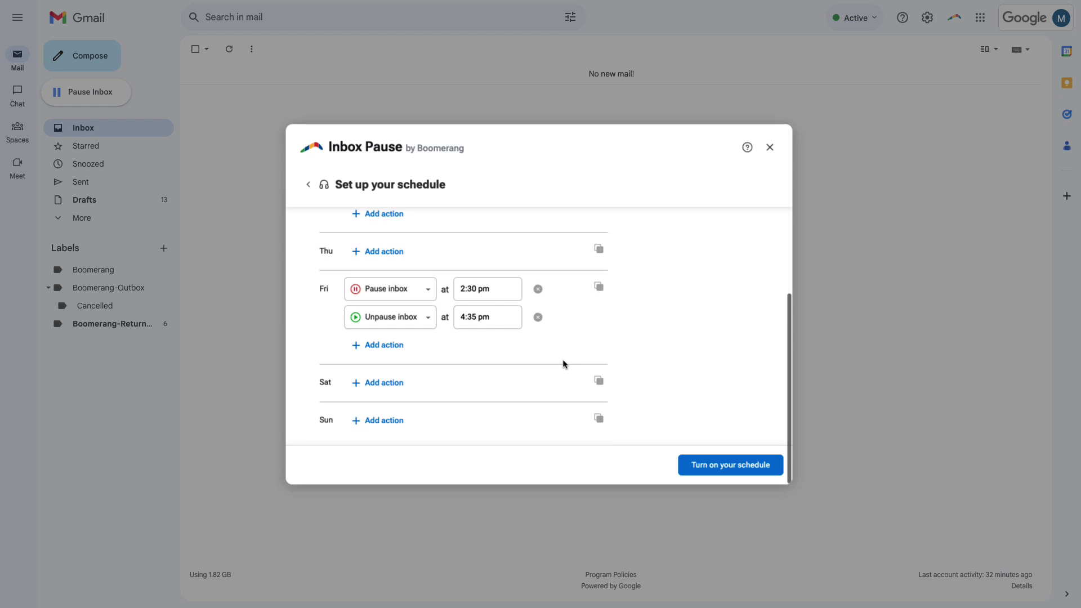
pyautogui.click(308, 188)
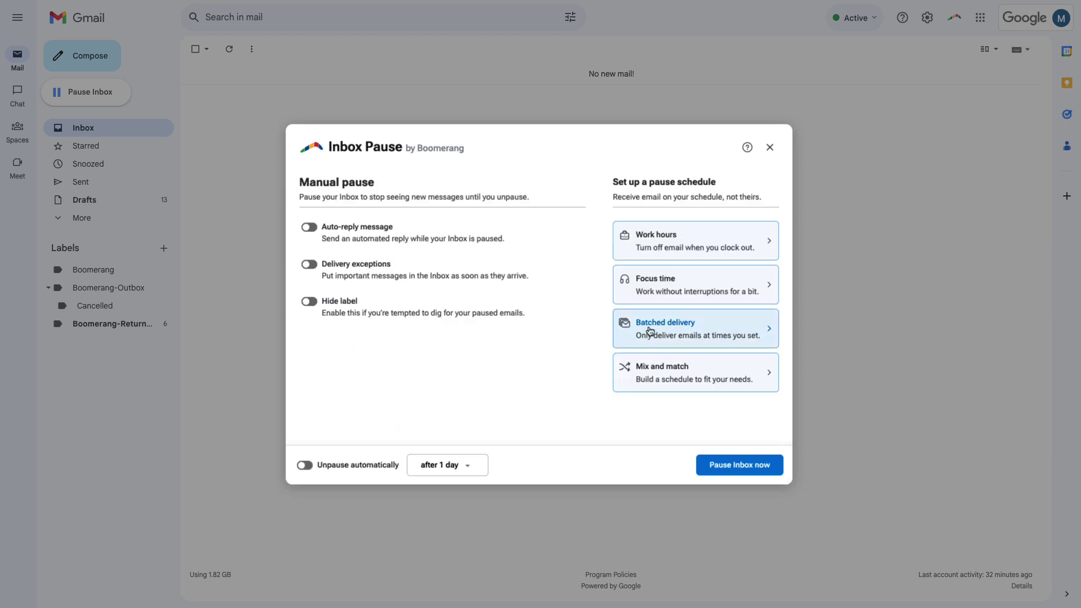
pyautogui.click(665, 335)
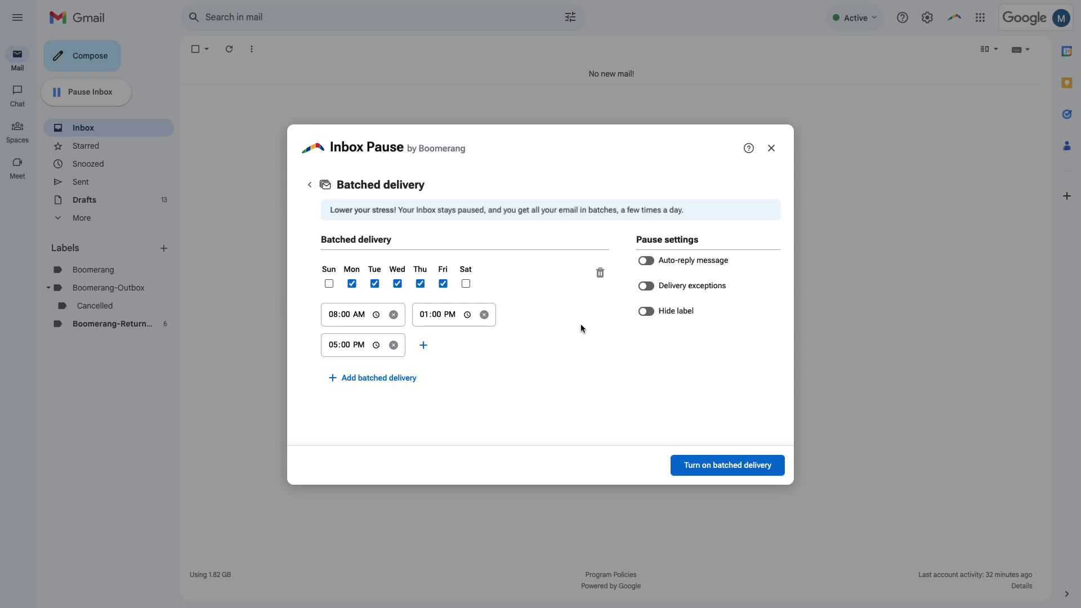
pyautogui.click(360, 347)
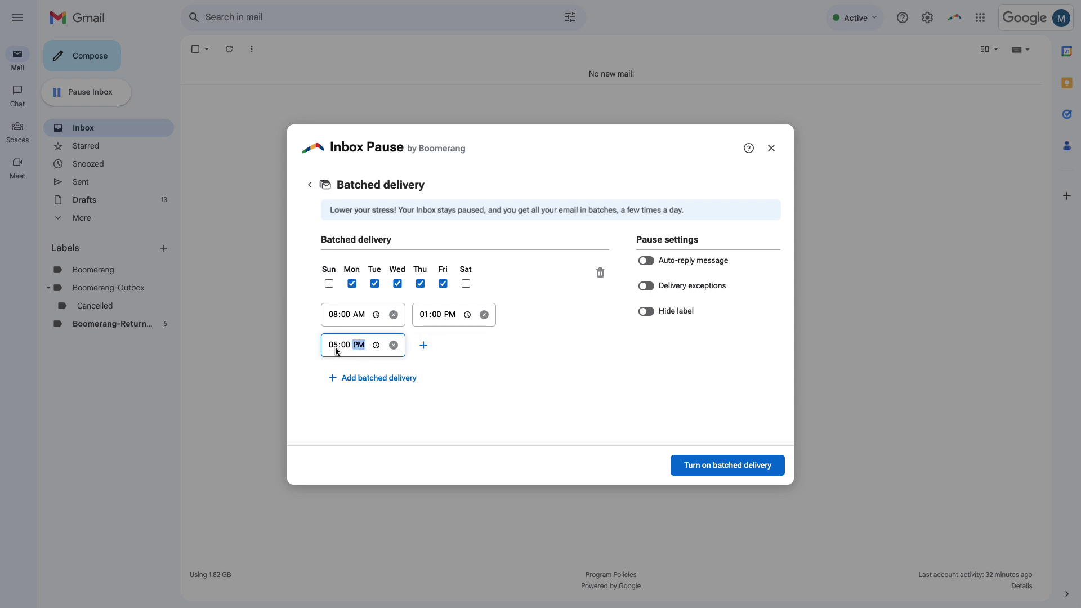
pyautogui.click(333, 345)
pyautogui.press('Down')
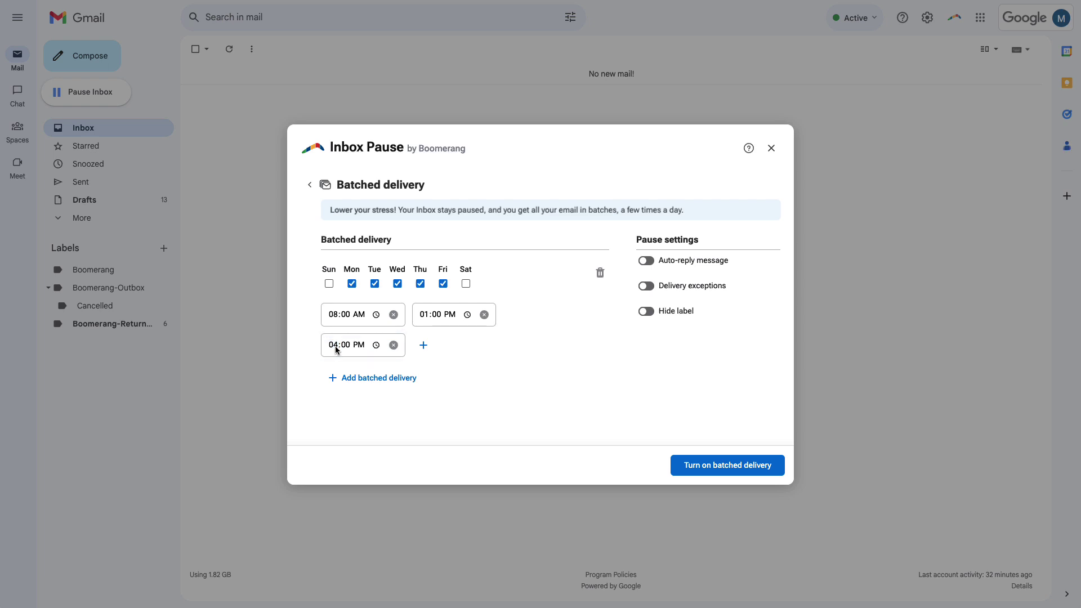
pyautogui.click(310, 185)
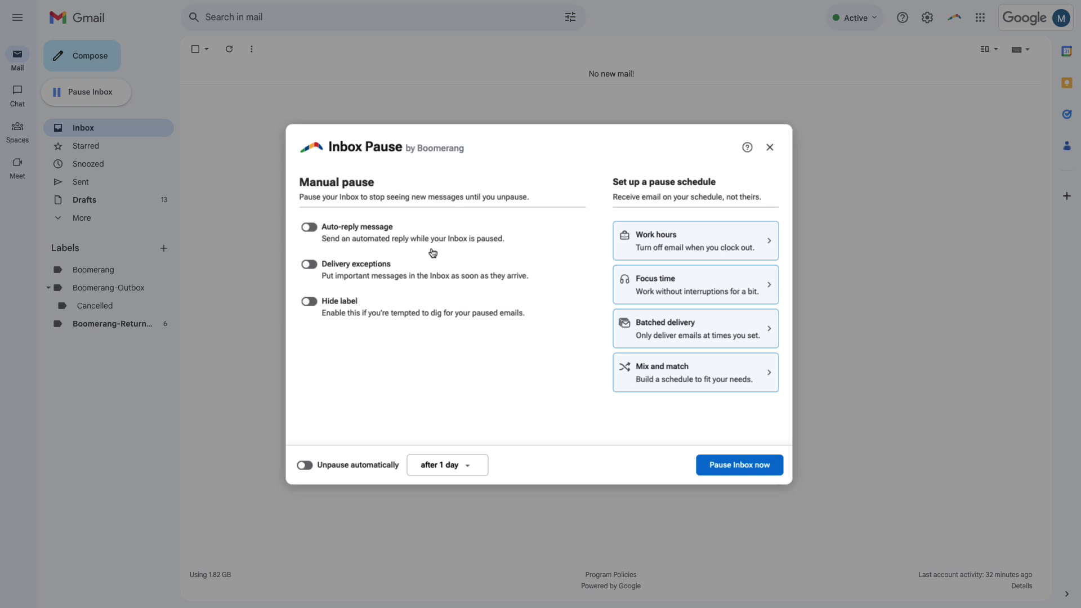
# Review the active pause schedule via Mix and match, then unpause and turn off the schedule.
pyautogui.moveTo(630, 366)
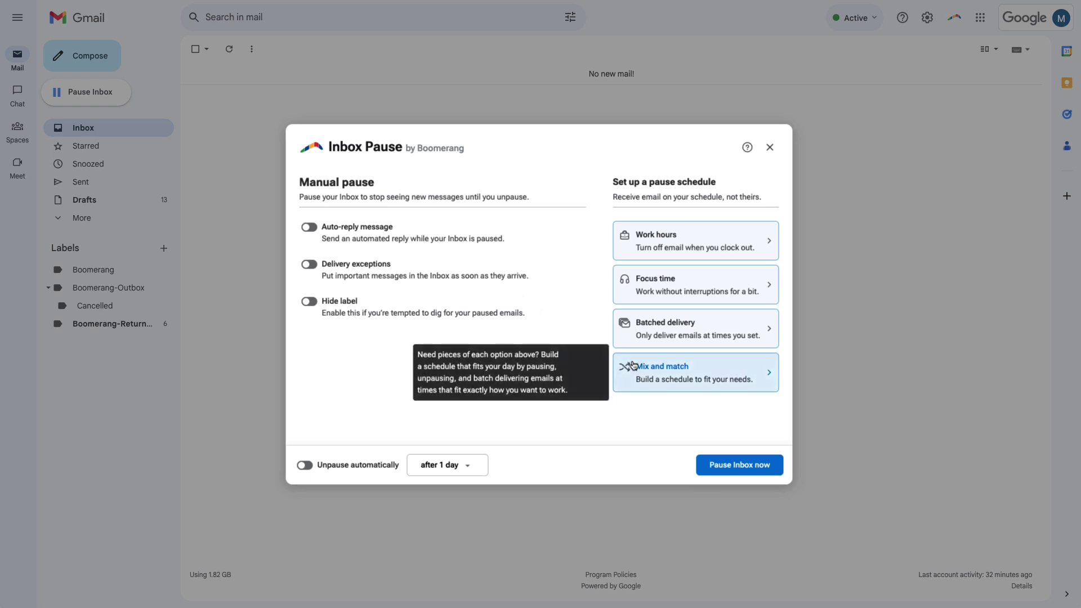
pyautogui.click(633, 365)
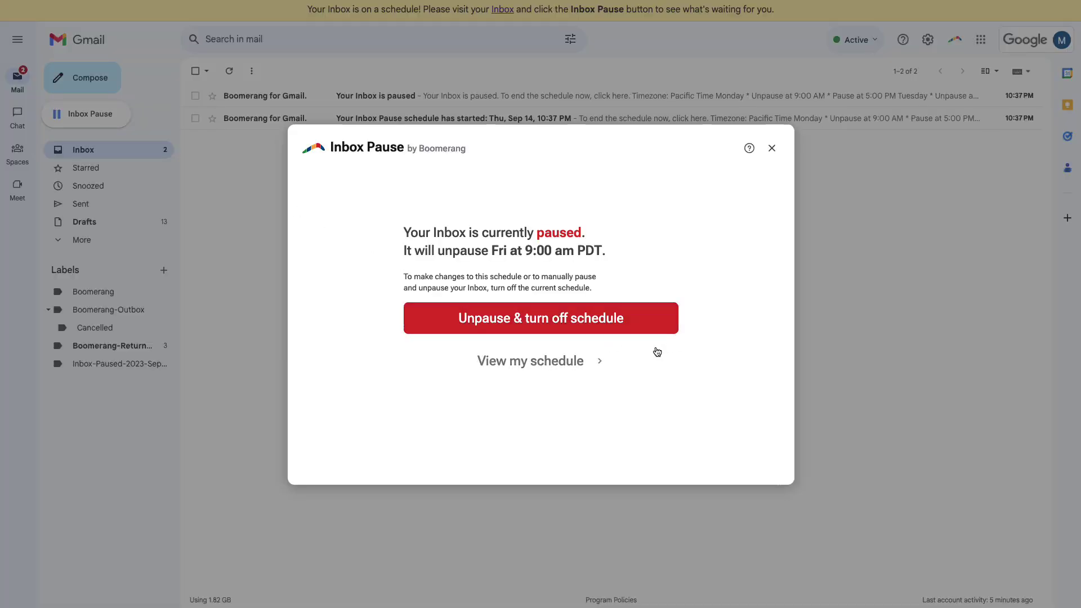
pyautogui.click(575, 358)
pyautogui.scroll(-3, 589, 358)
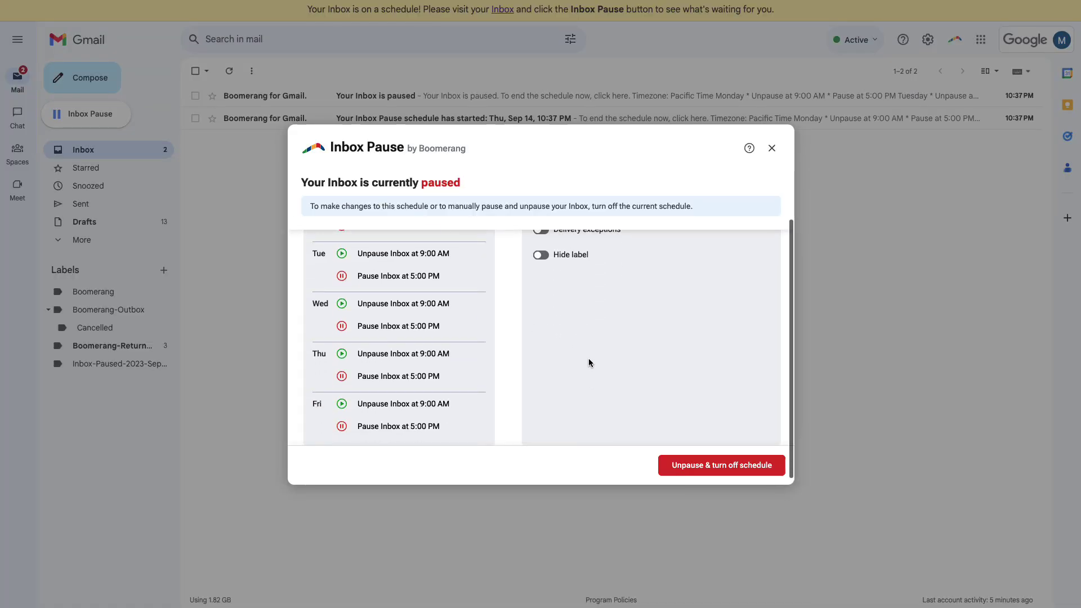
pyautogui.scroll(2, 589, 358)
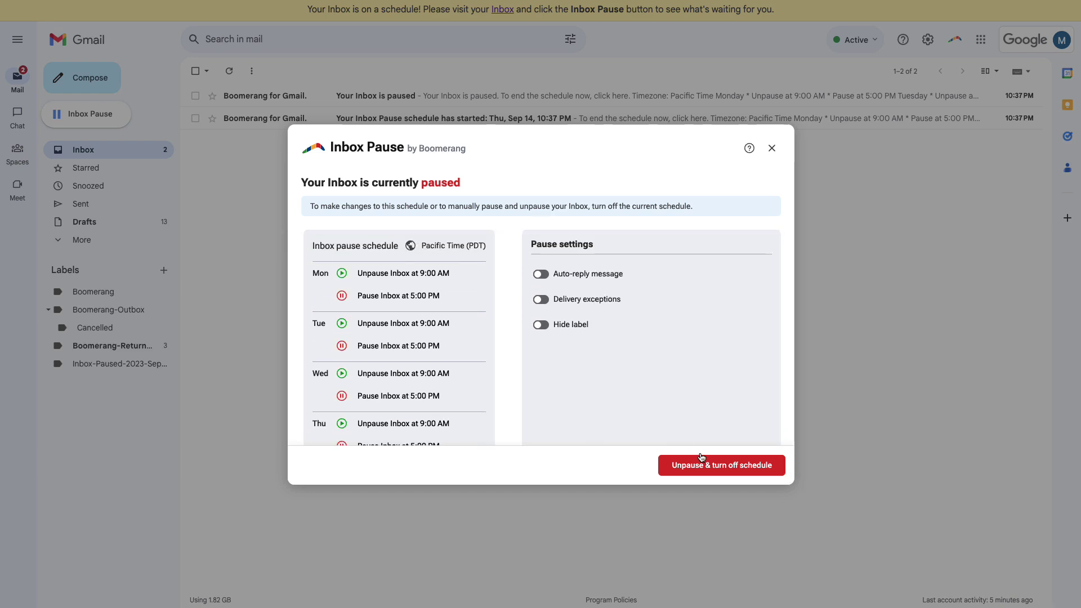
pyautogui.click(715, 466)
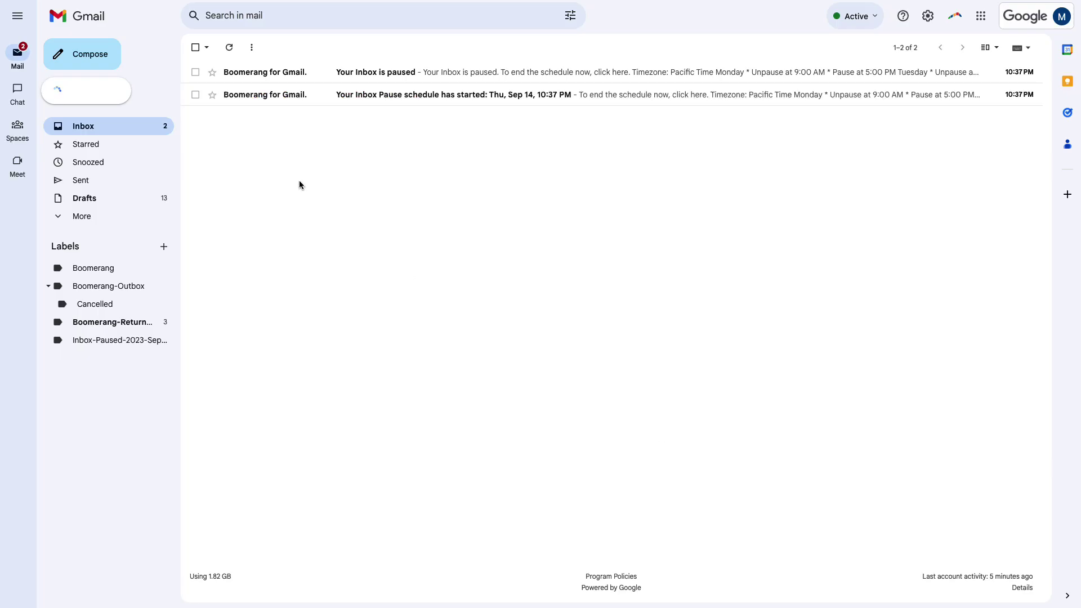
# Reopen Inbox Pause and view the Work hours schedule's weekday 09:00 AM–05:00 PM hours.
pyautogui.click(120, 98)
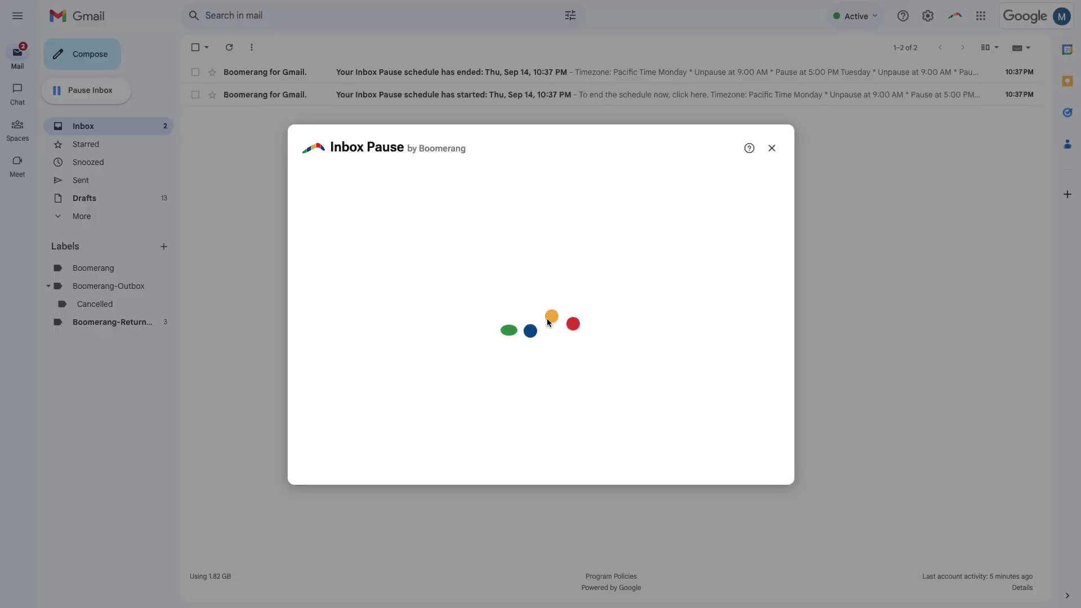
pyautogui.click(658, 250)
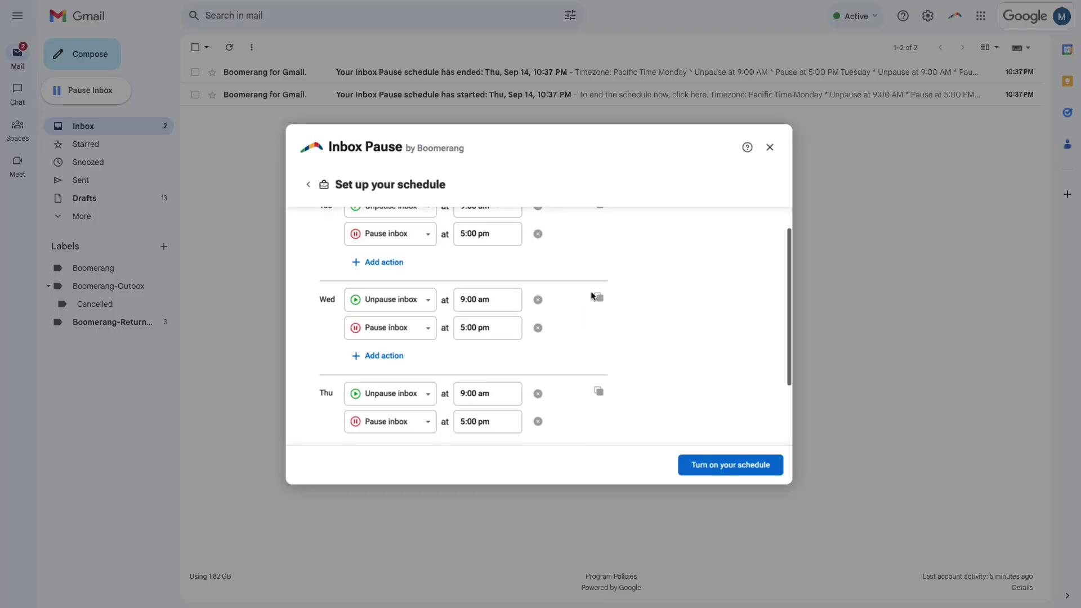
pyautogui.scroll(-2, 593, 295)
pyautogui.scroll(-3, 591, 297)
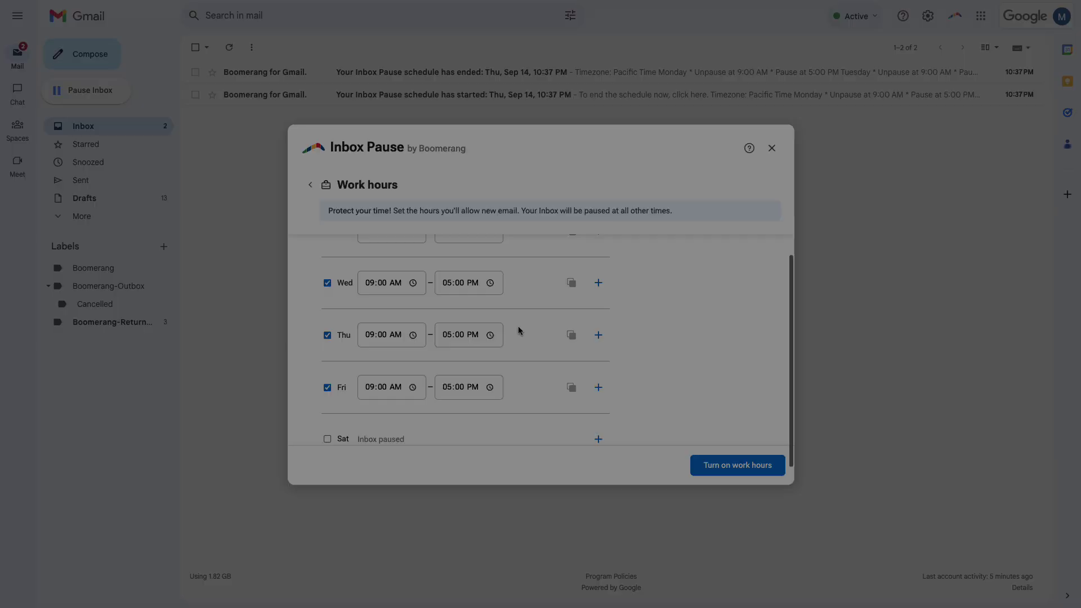